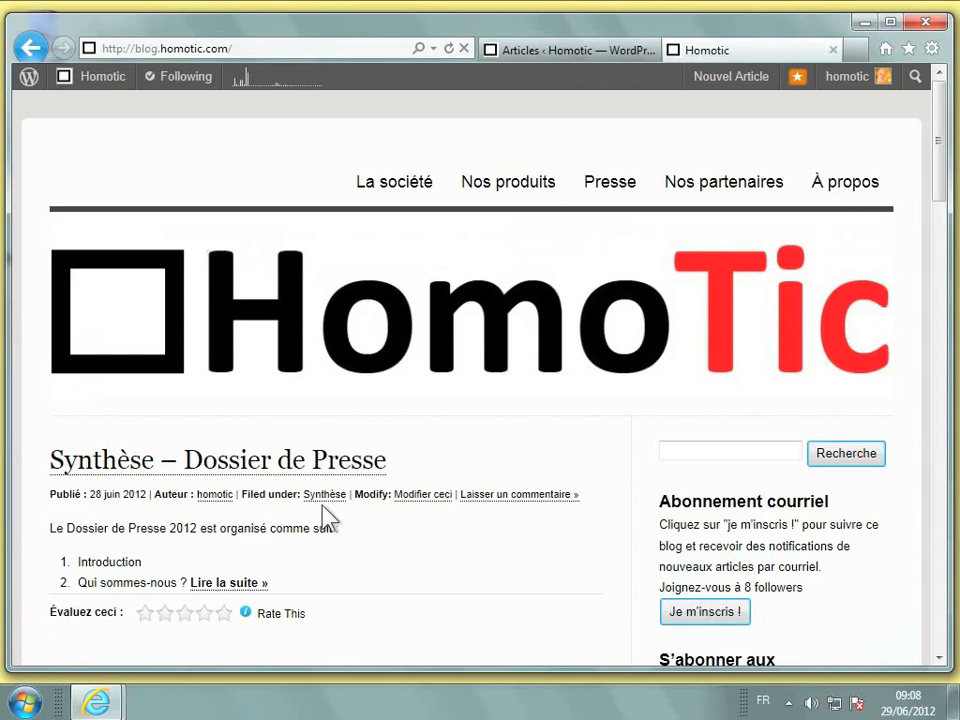
Step: Browse the blog's home page to the article "Toutes les nouveautés 2012" and open its category Nouveautés
scroll(330, 517, down, 4)
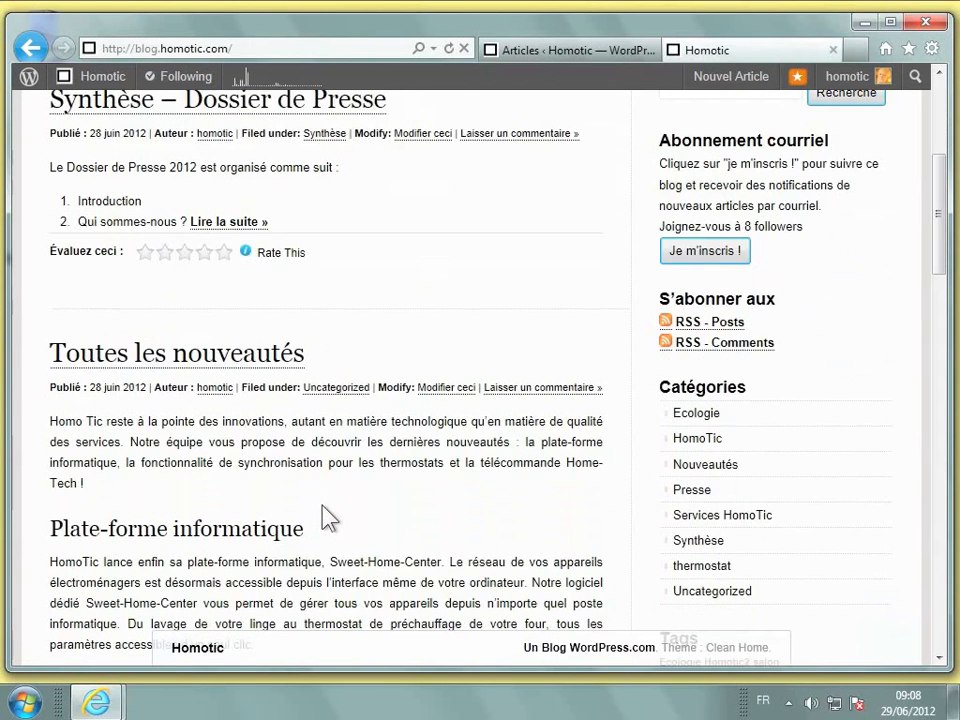
scroll(330, 517, down, 3)
scroll(330, 517, down, 8)
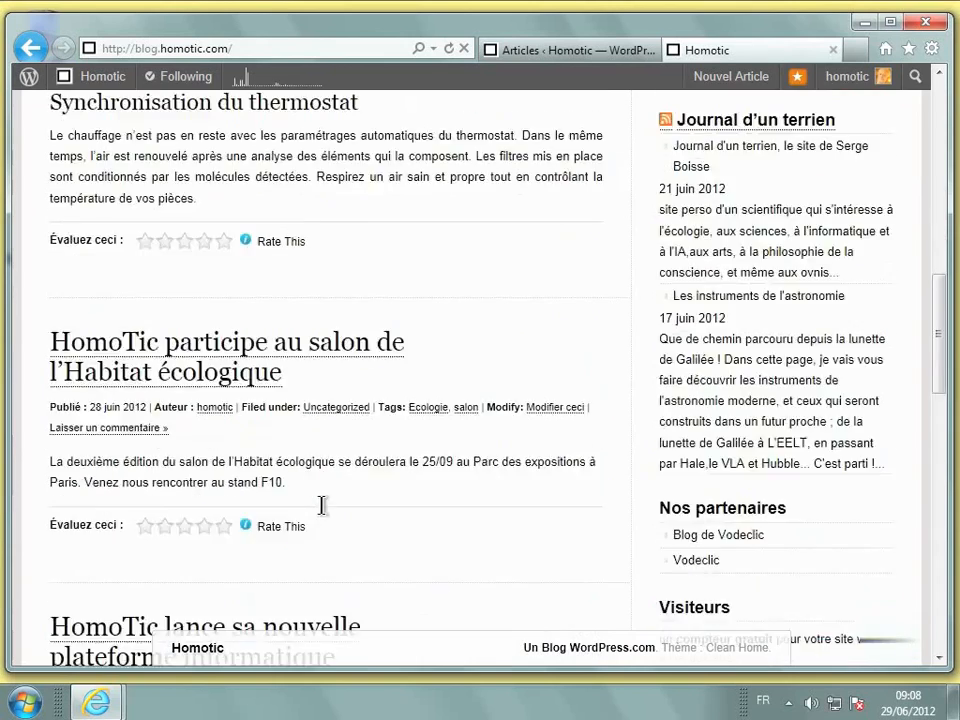
scroll(325, 517, down, 4)
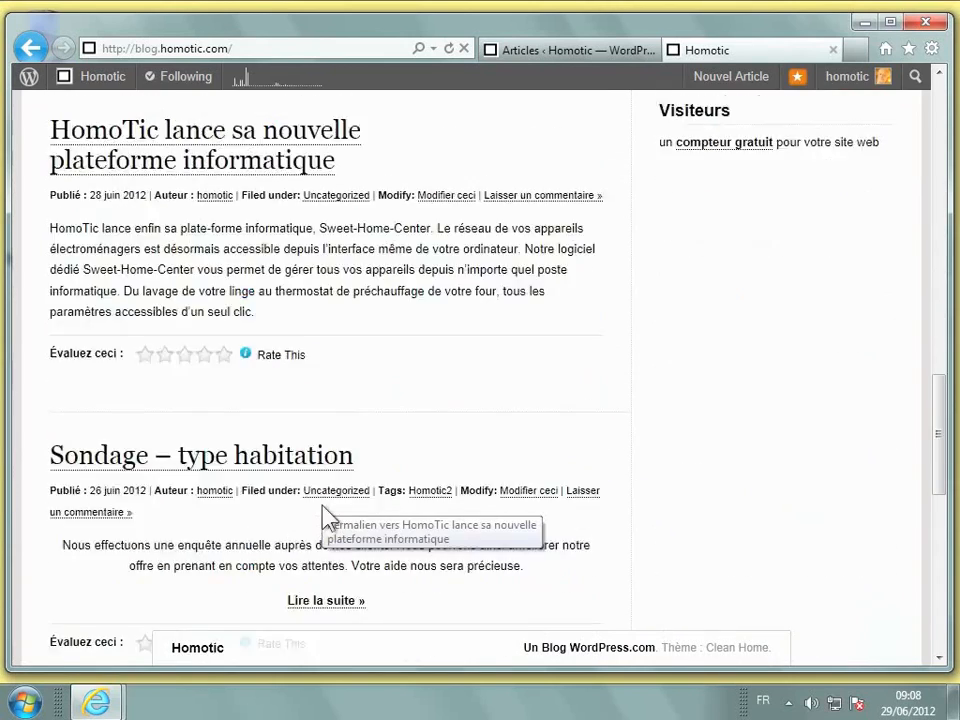
scroll(325, 517, down, 5)
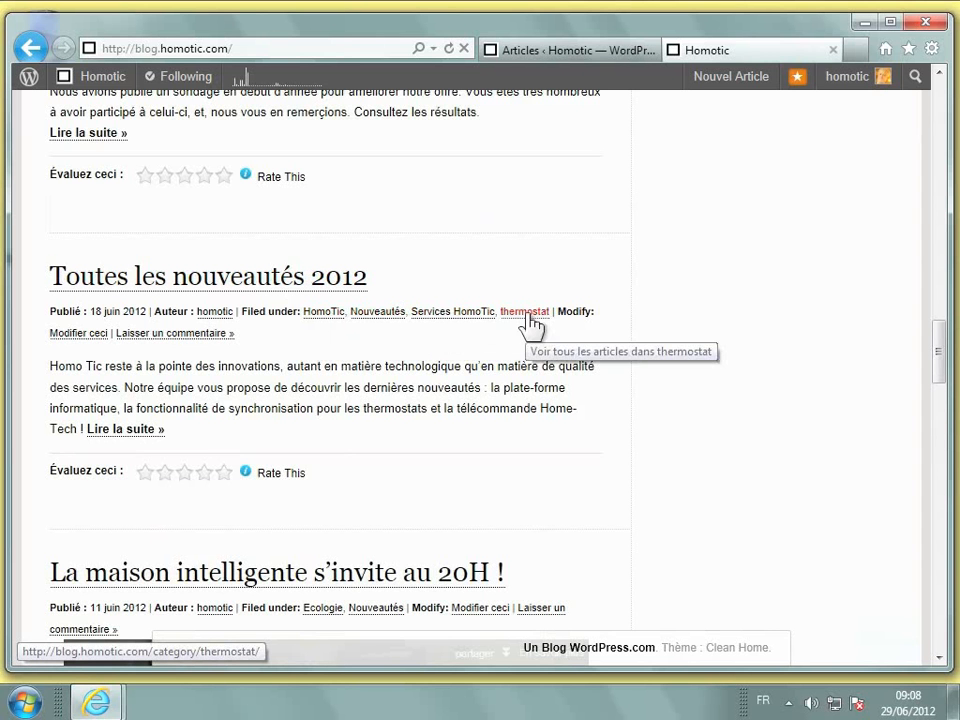
click(378, 315)
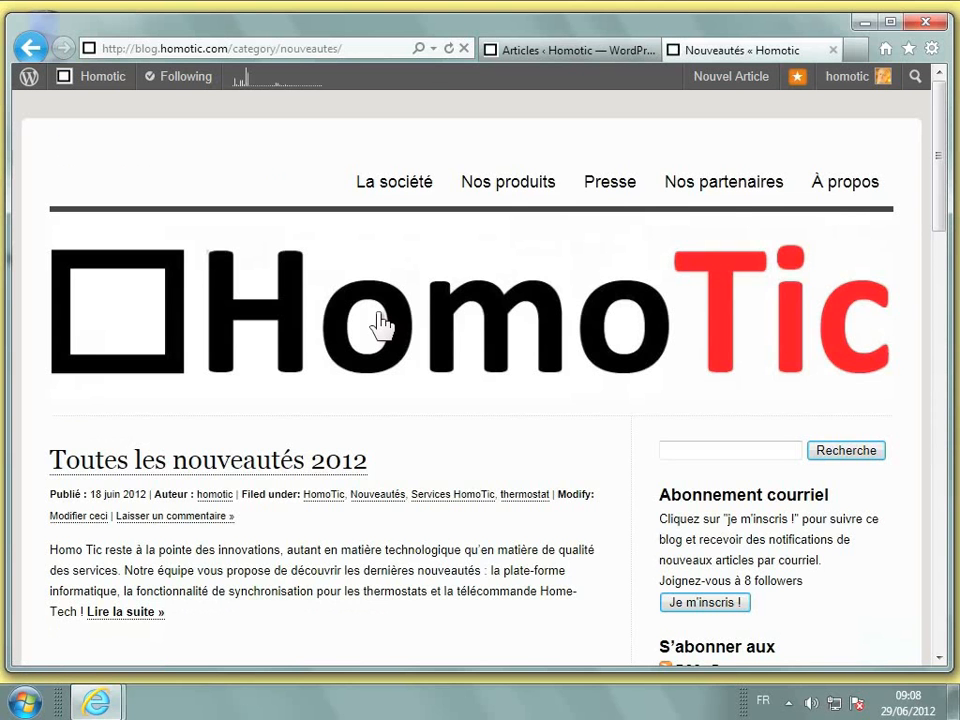
Step: Review the articles filed under Nouveautés and the blog's list of categories
scroll(377, 315, down, 2)
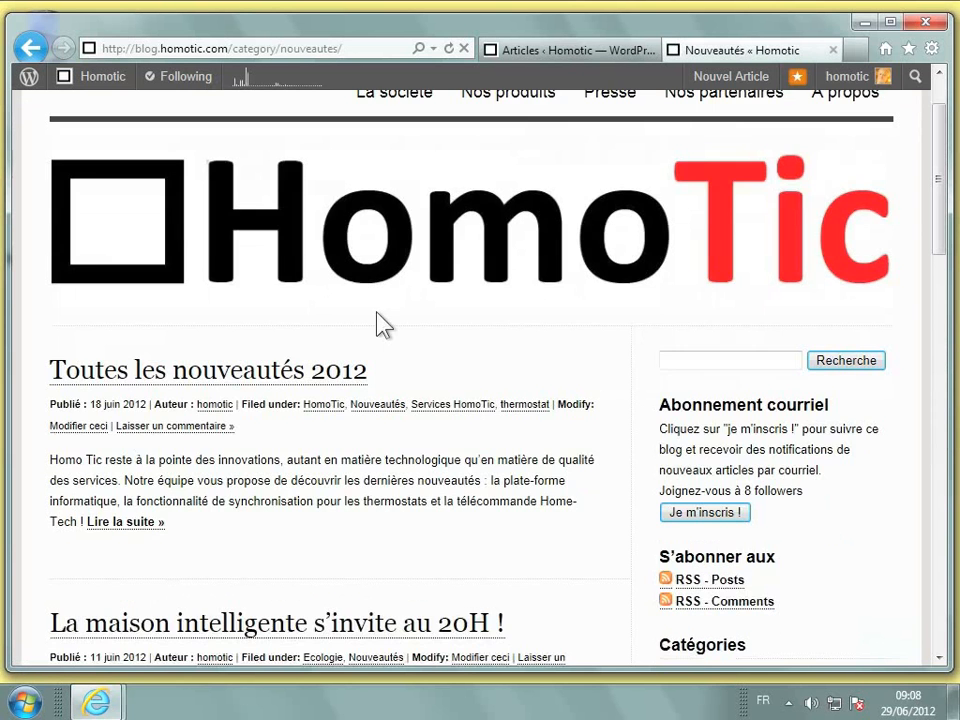
scroll(378, 316, down, 4)
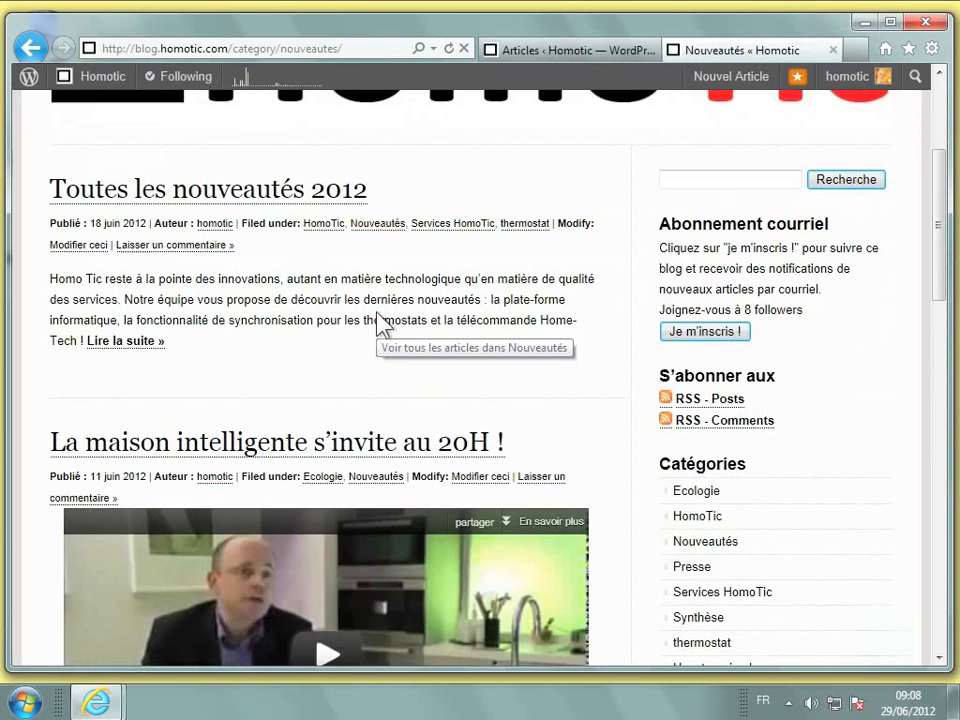
scroll(378, 318, down, 2)
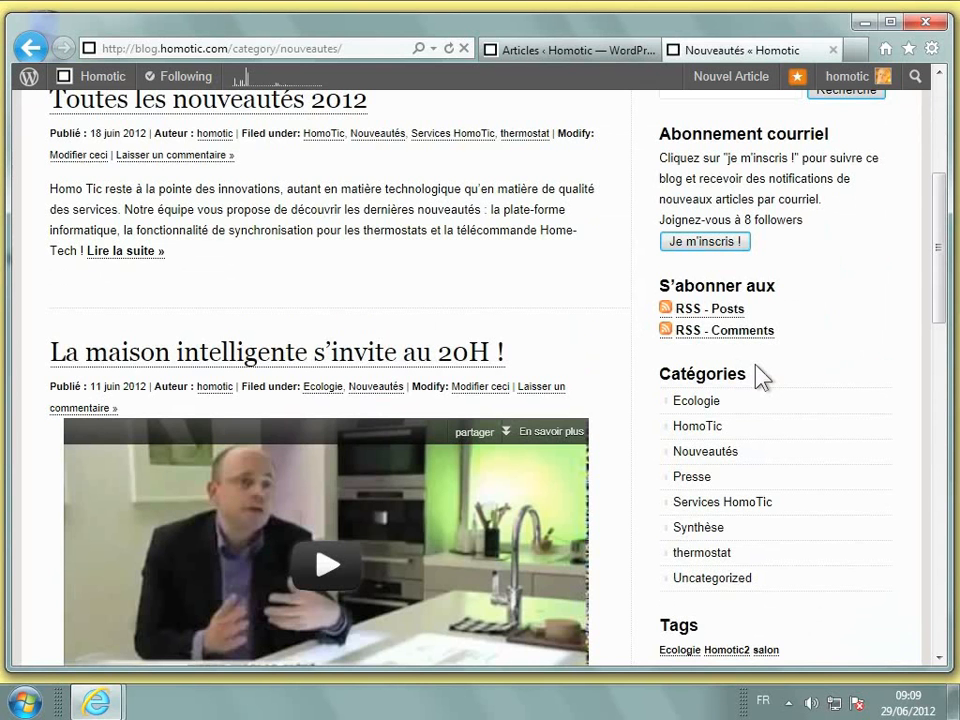
scroll(760, 377, down, 1)
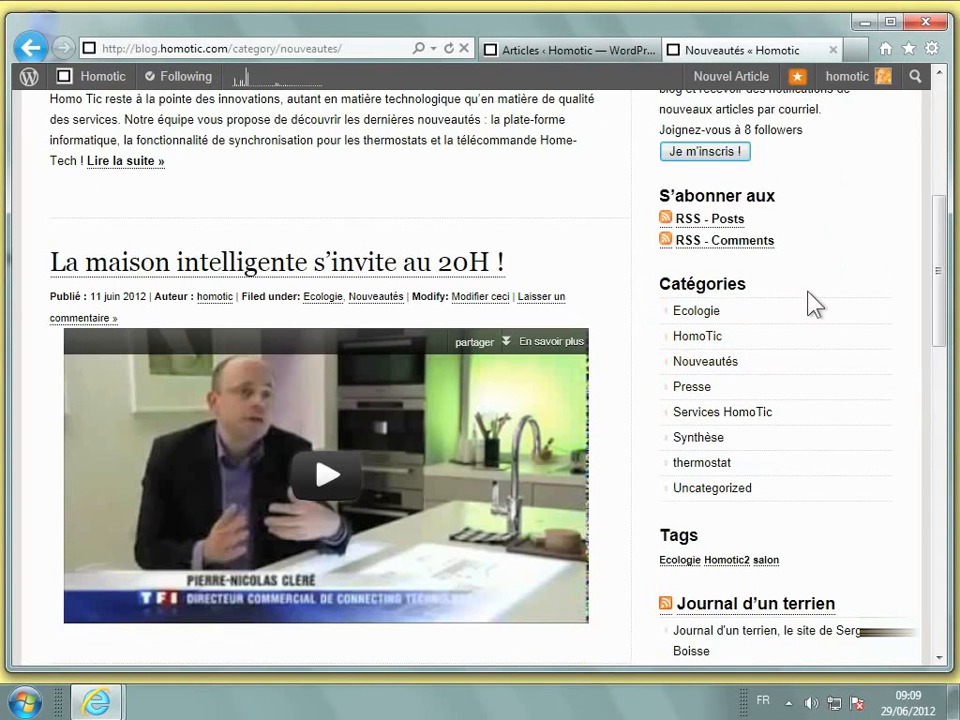
Step: Open the published article "Synthèse – Dossier de Presse" for editing from the admin article list and assign it the category Presse
click(596, 50)
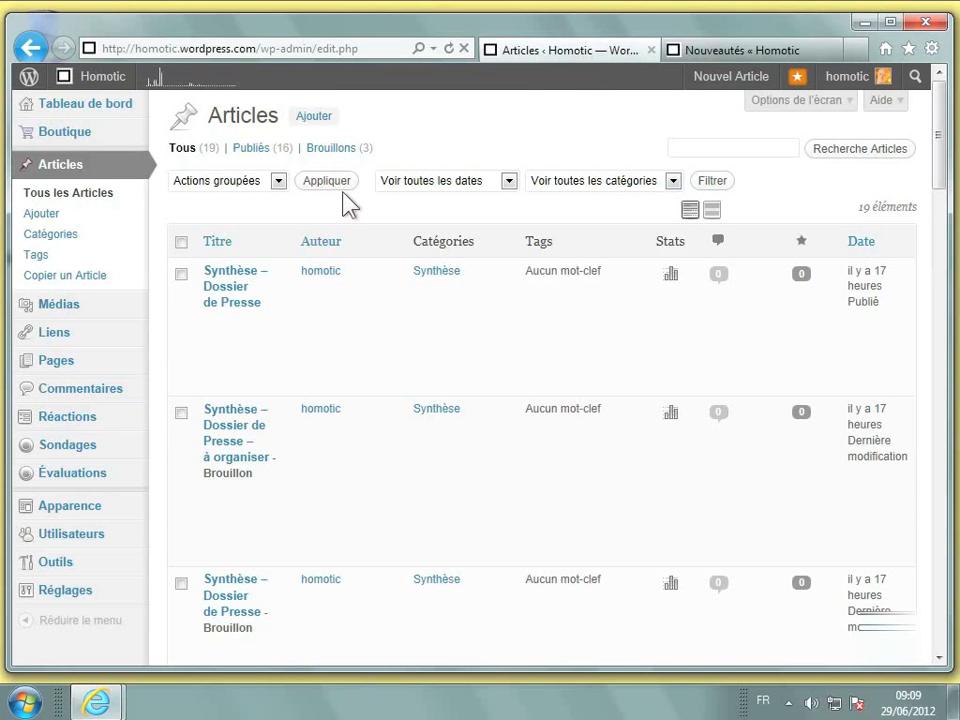
mouse_move(254, 293)
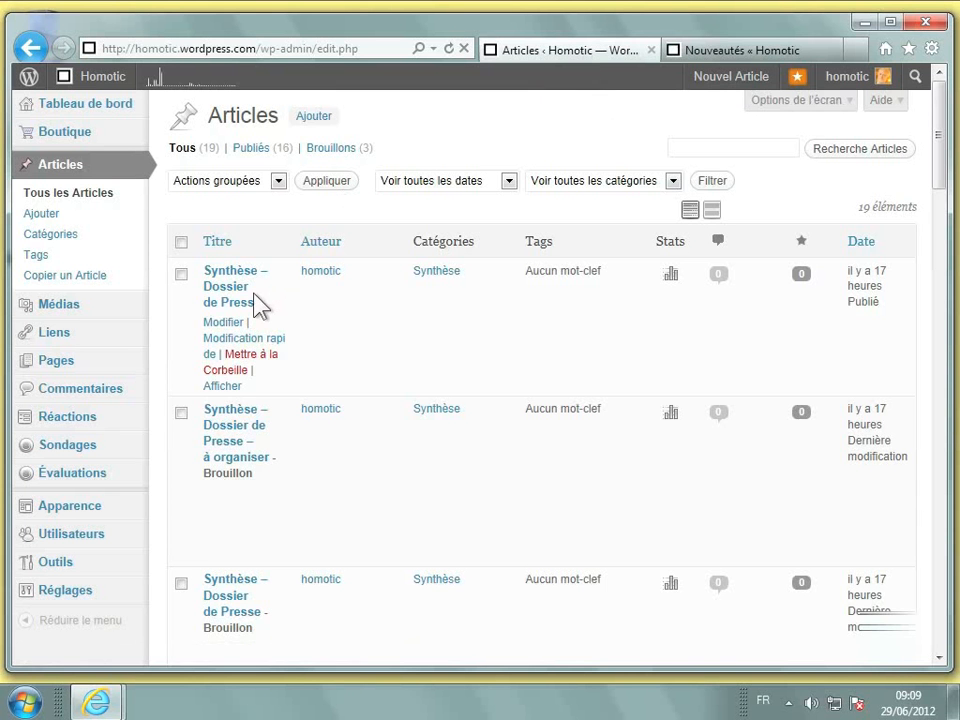
click(237, 296)
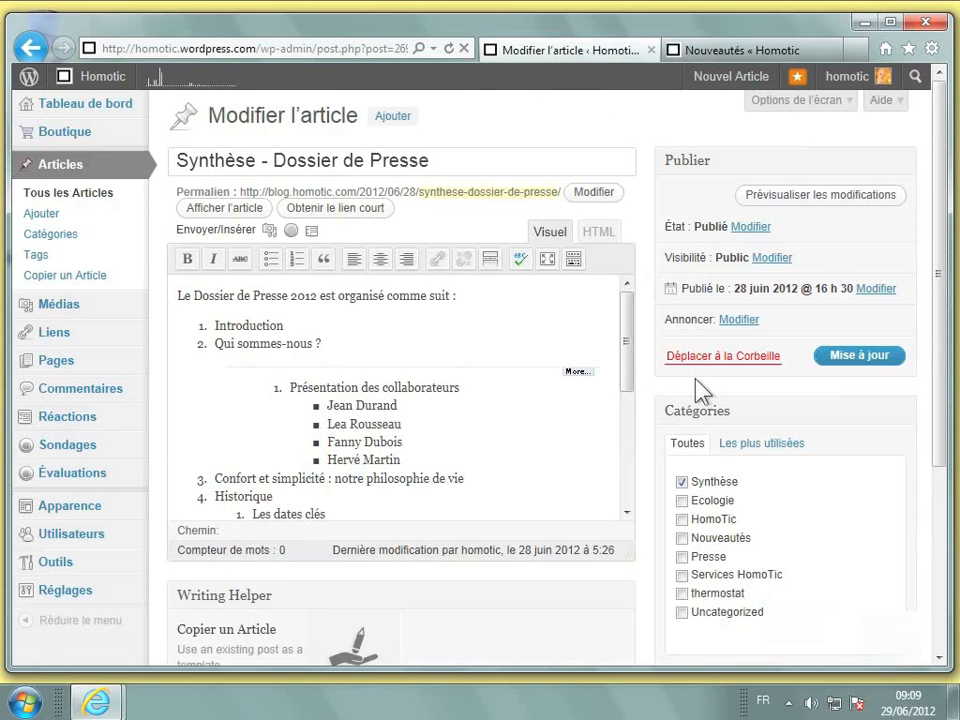
scroll(700, 392, down, 2)
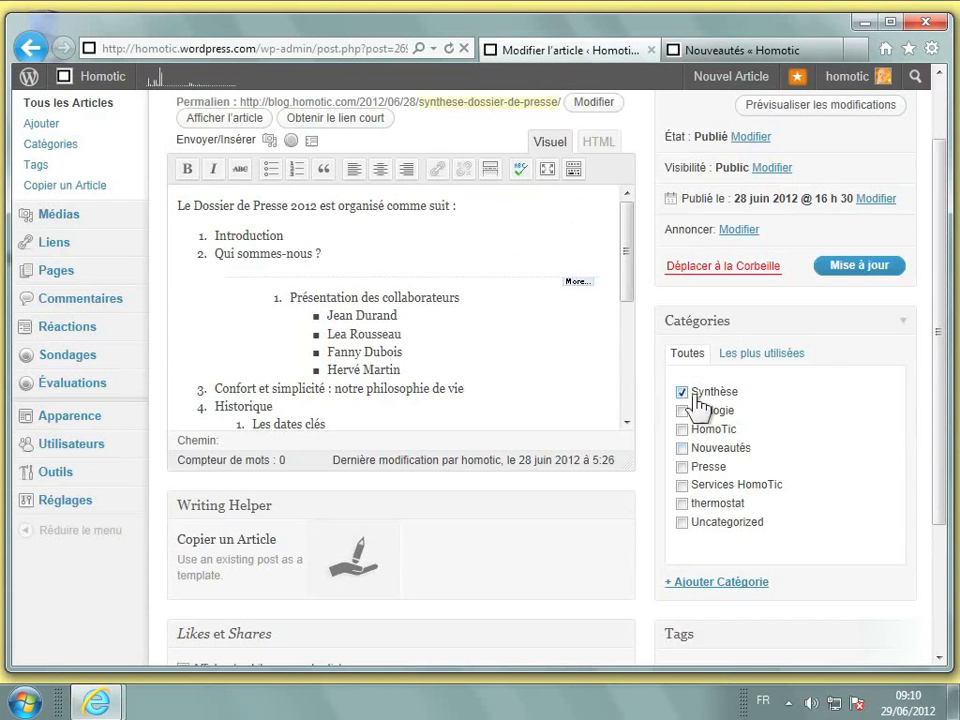
click(683, 467)
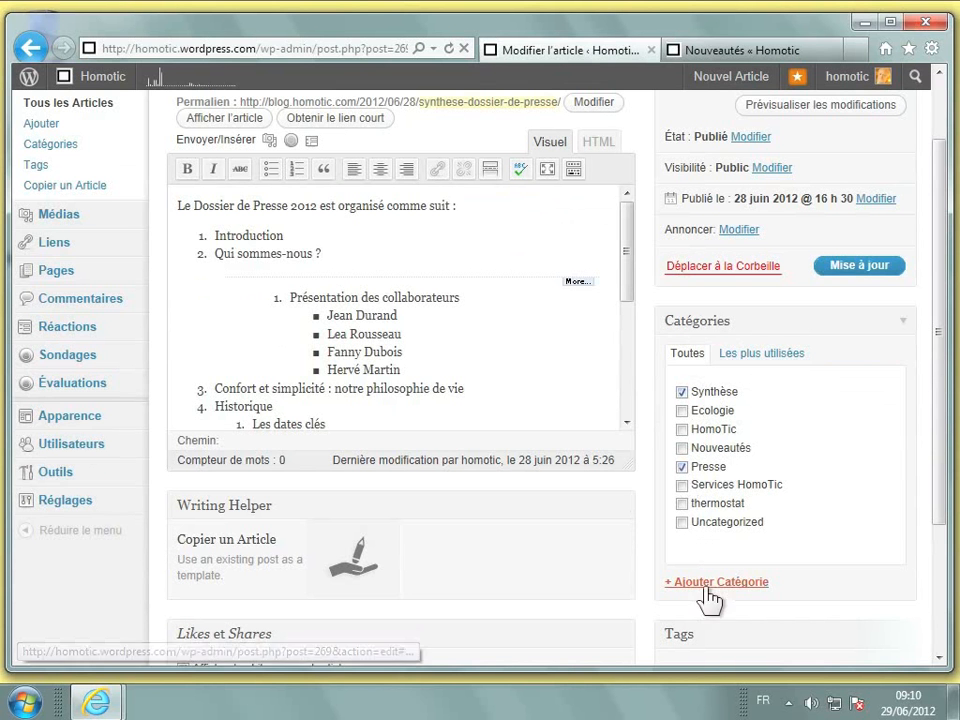
Step: Start a new category from within the article and name it "Dossier de presse"
click(706, 584)
click(742, 492)
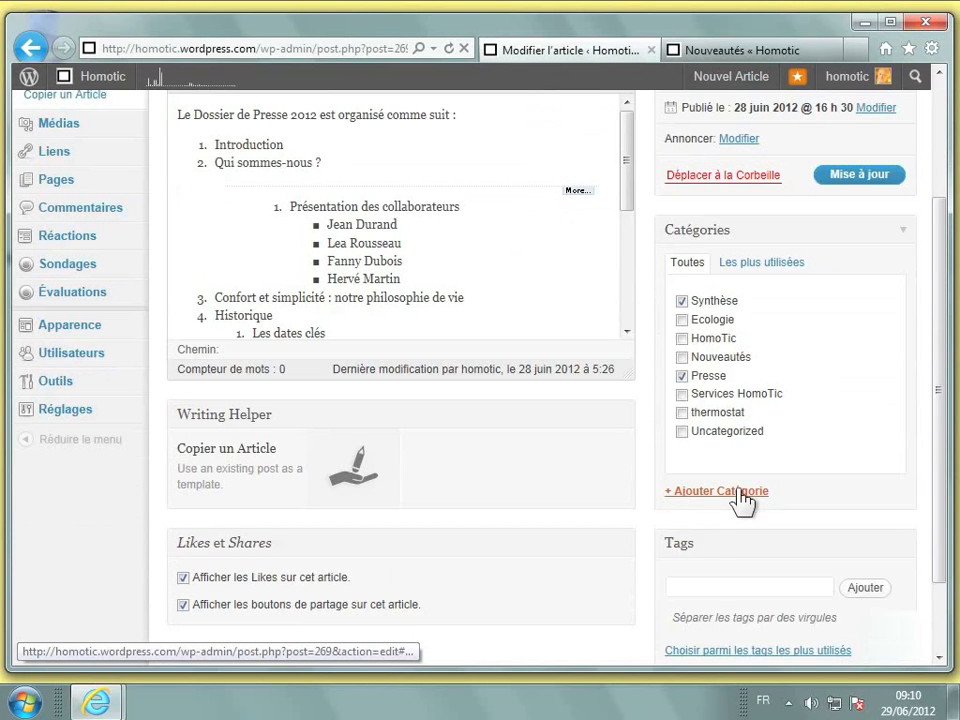
click(741, 491)
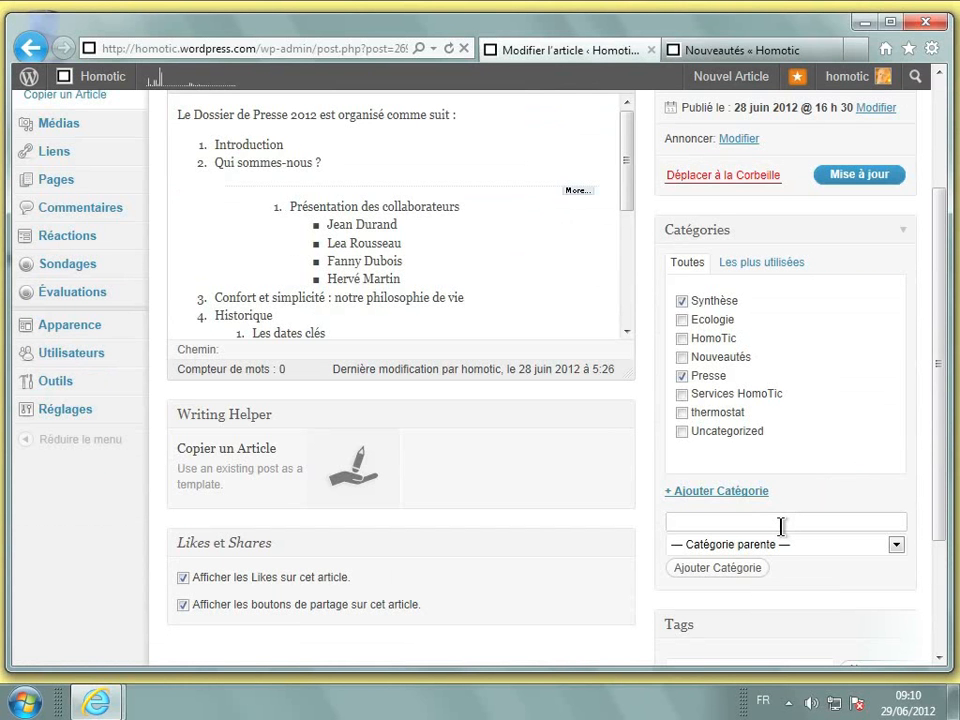
text(Dosier)
key(BackSpace)
key(BackSpace)
key(BackSpace)
key(BackSpace)
text(sier de press)
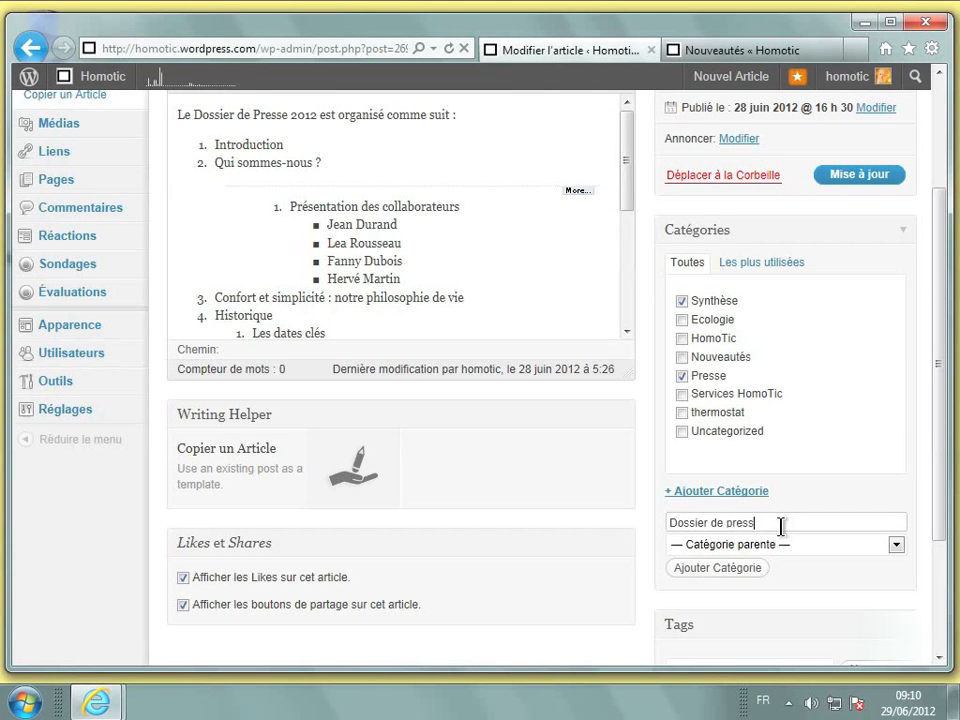
text(e)
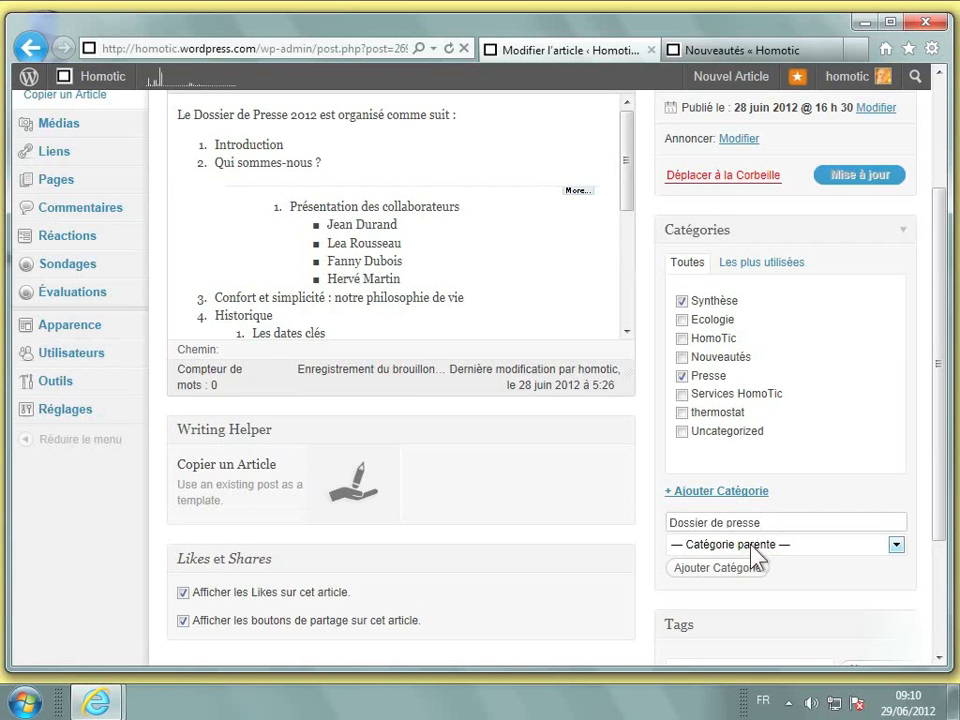
Step: Add the new category under the parent category Presse and update the article
click(753, 559)
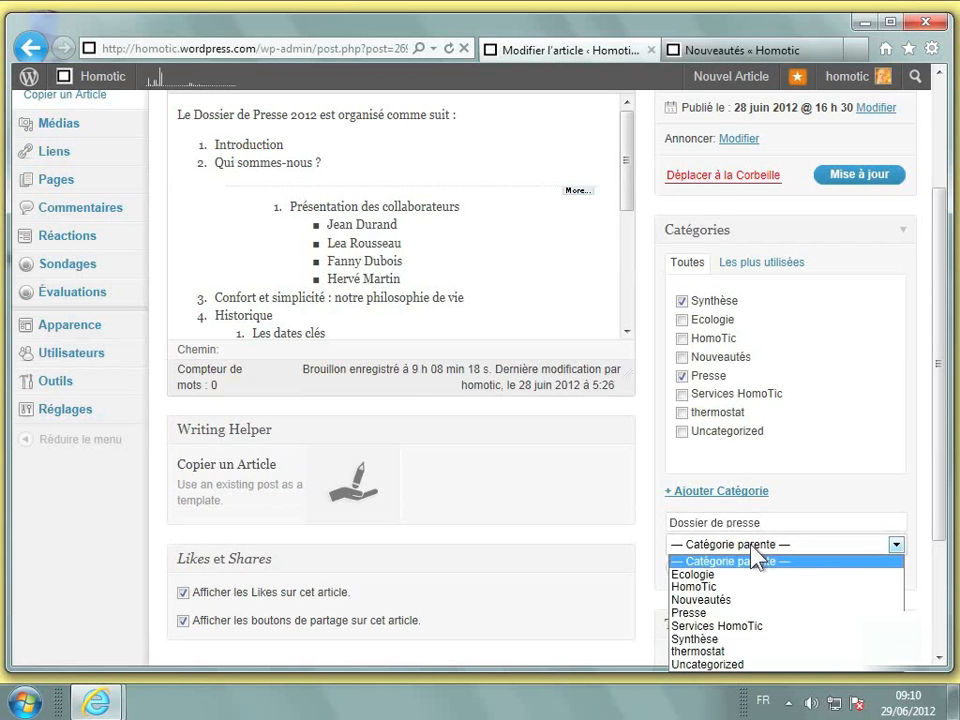
click(690, 614)
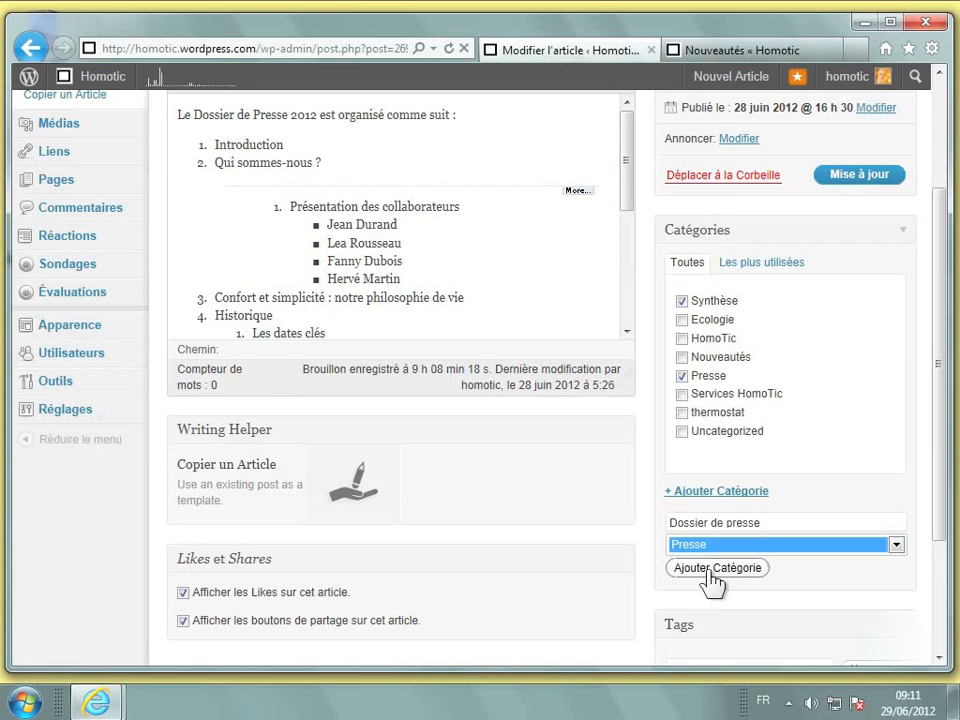
click(713, 580)
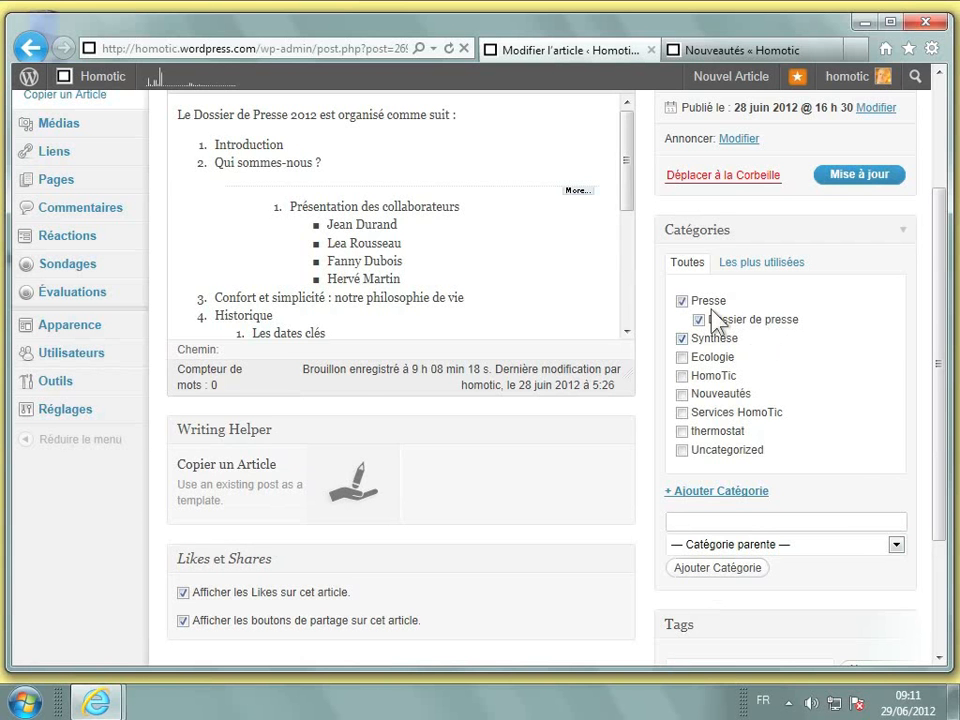
scroll(760, 330, up, 3)
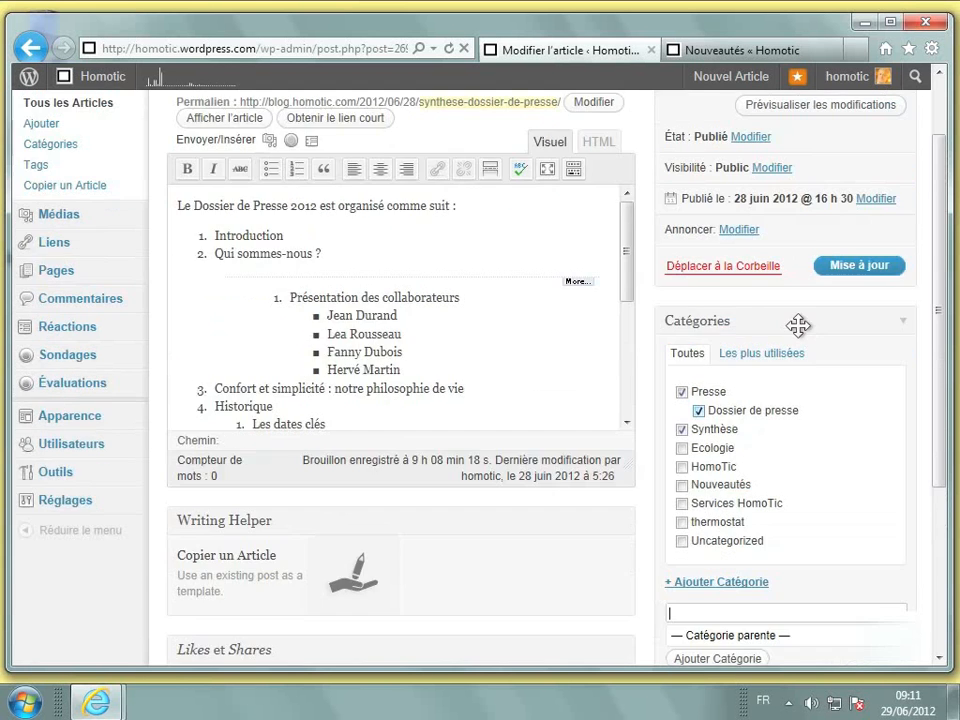
click(880, 367)
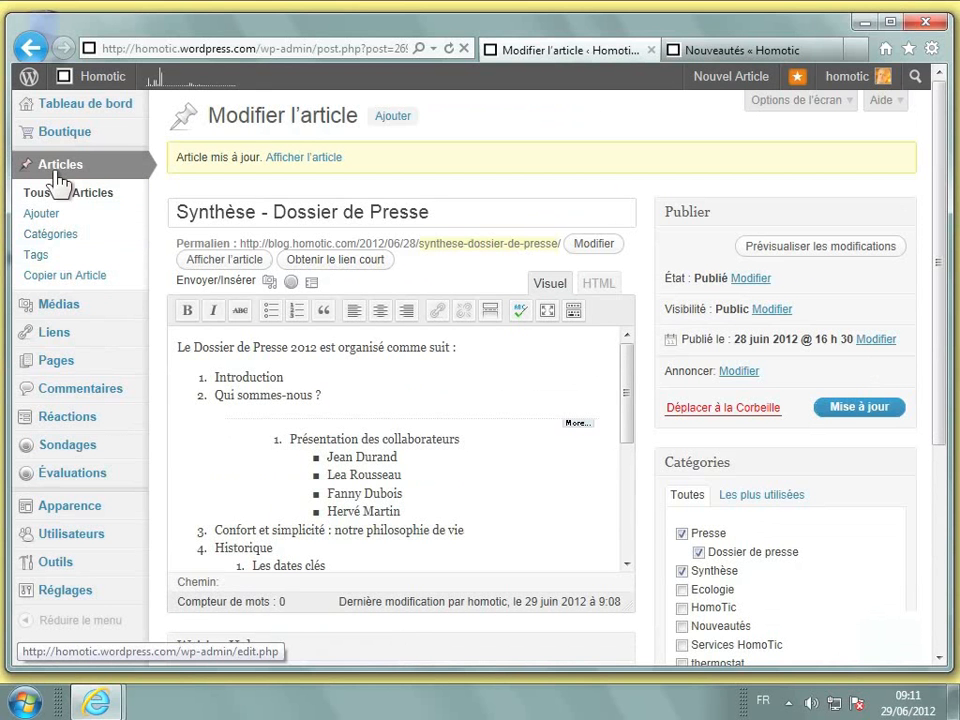
Step: Create a category named "Maison intelligente" without a parent on the blog's category management page
click(58, 238)
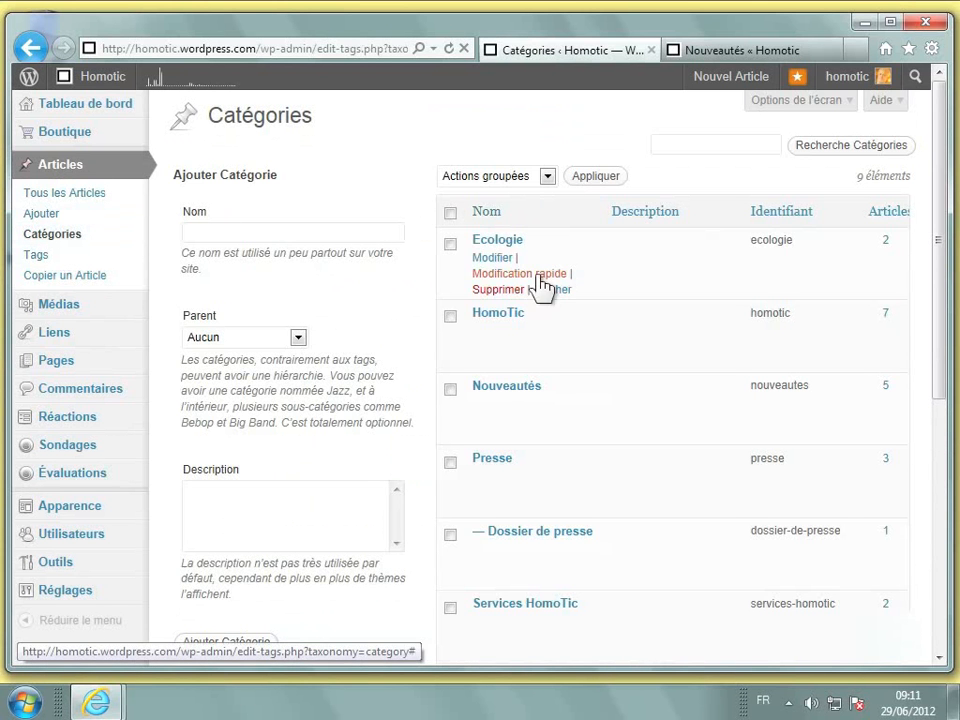
click(360, 235)
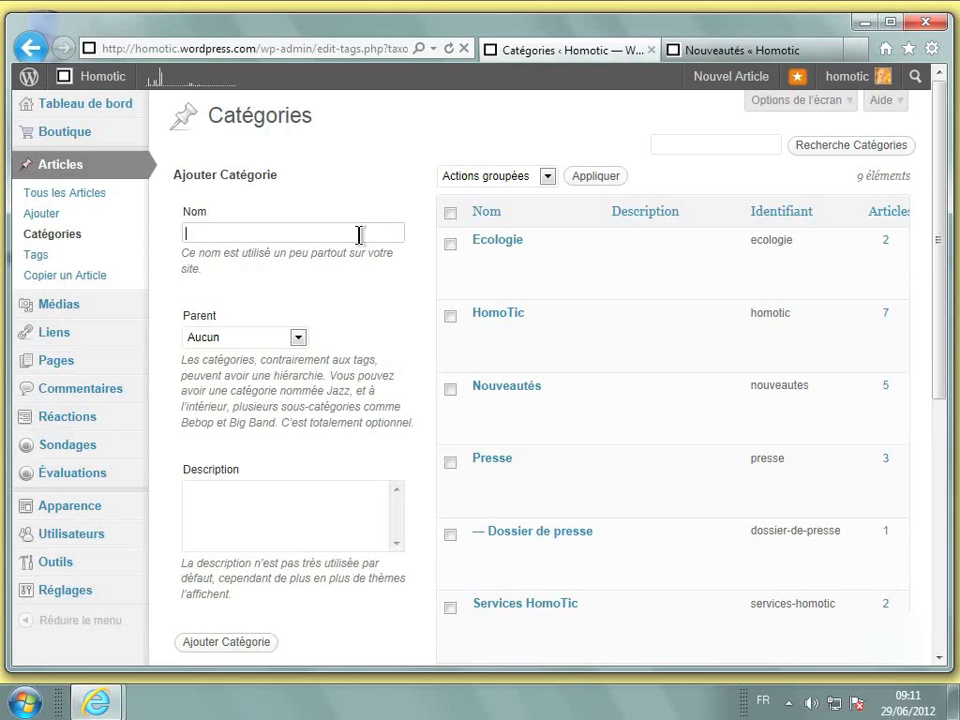
text(Maison intelligente)
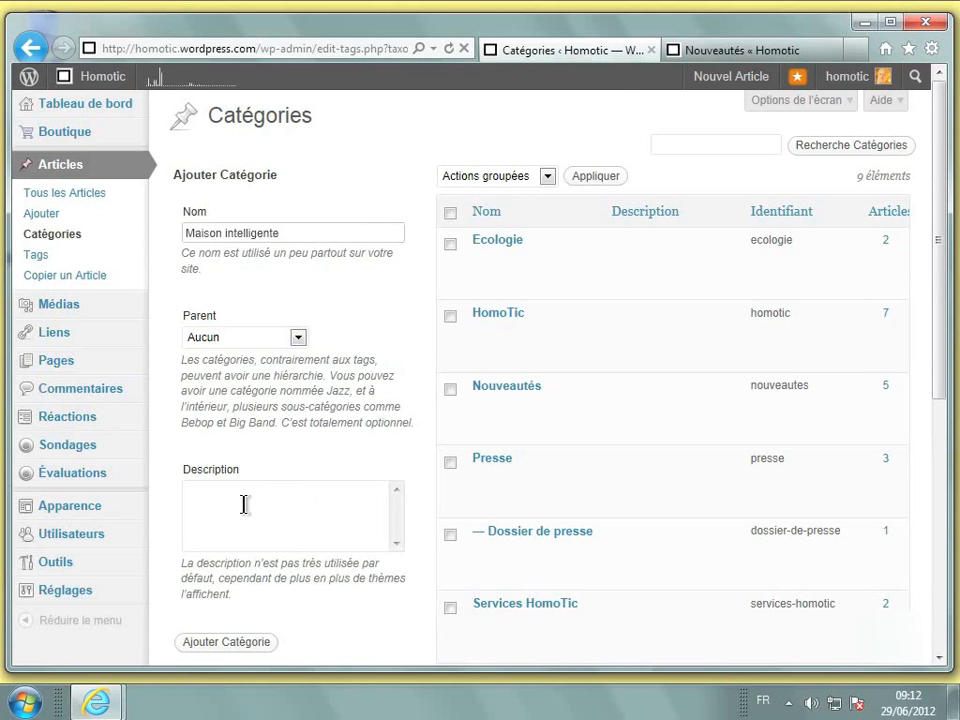
scroll(250, 515, down, 2)
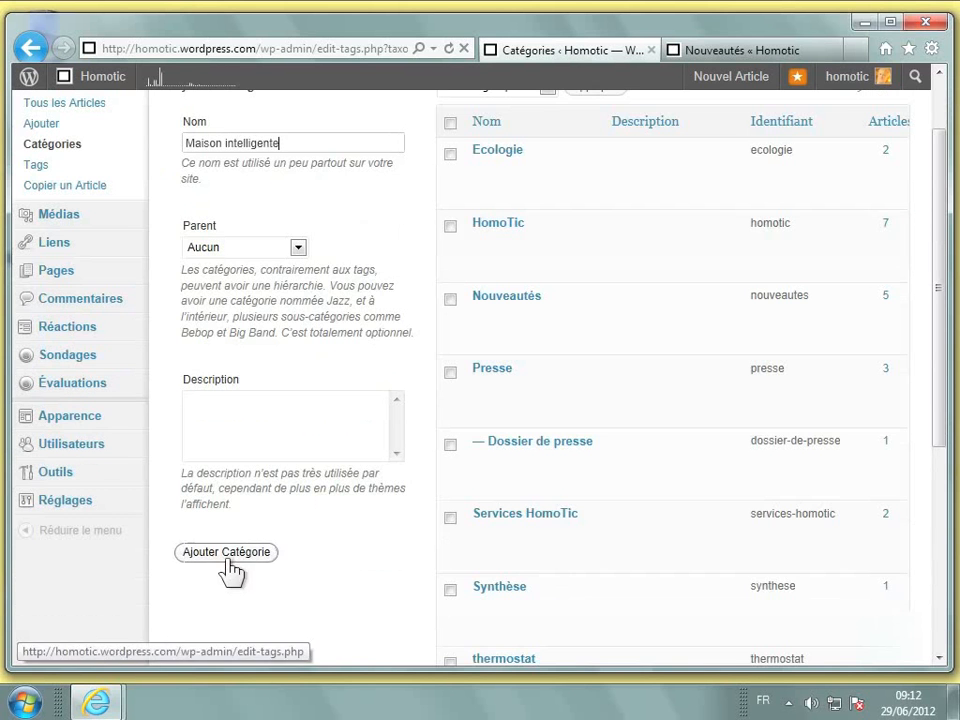
click(228, 553)
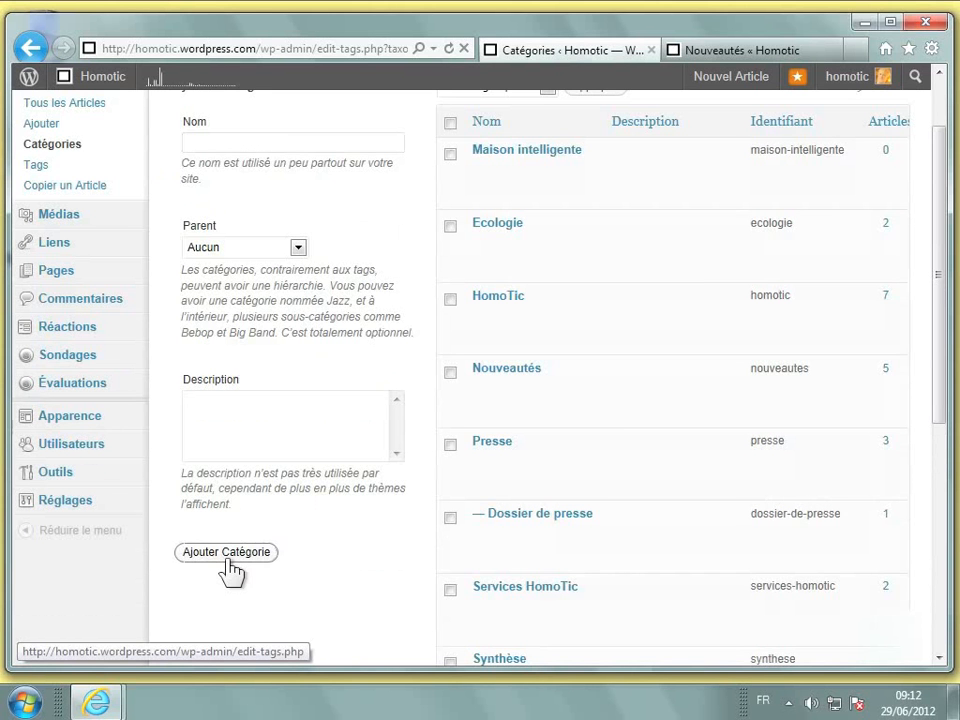
mouse_move(572, 212)
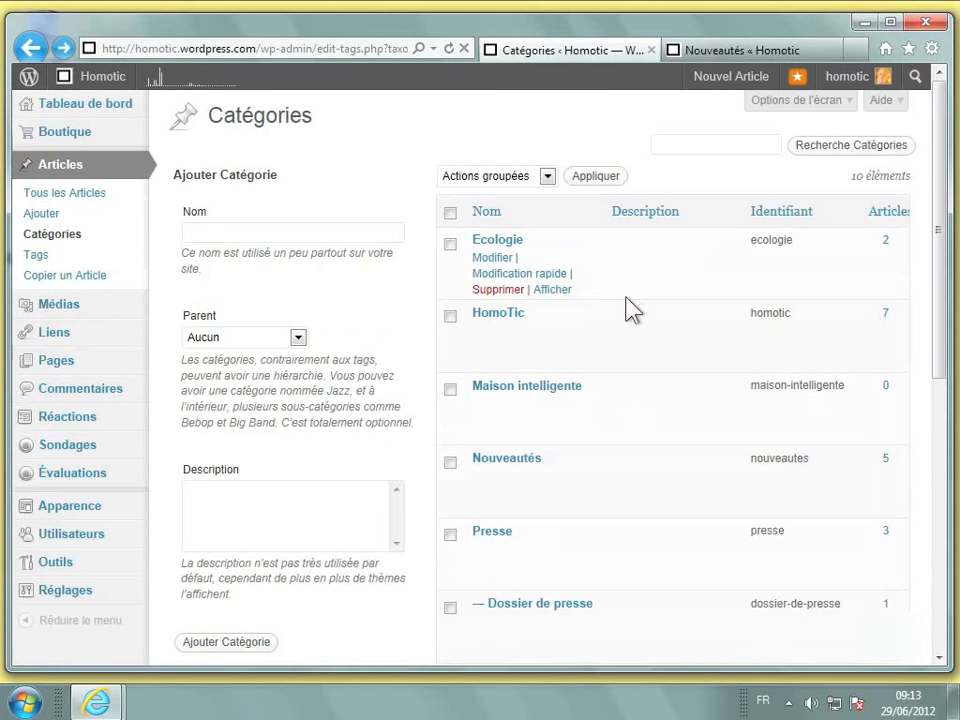
Step: Select the articles "HomoTic participe au salon de l'Habitat écologique" and "La maison intelligente s'invite au 20H !" in the full article list
click(83, 196)
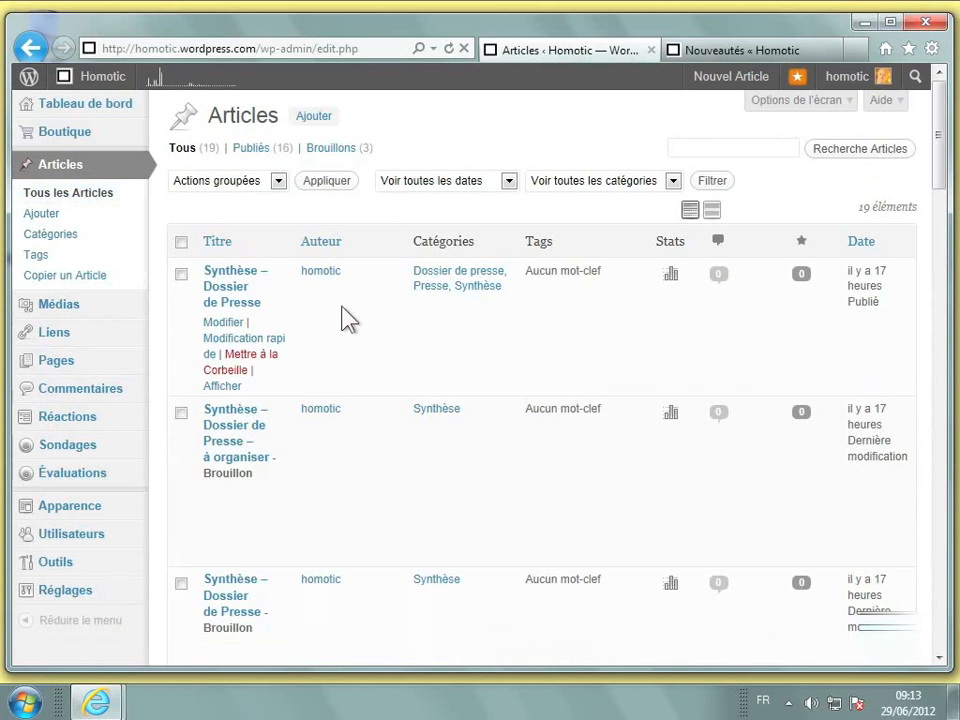
scroll(345, 318, down, 1)
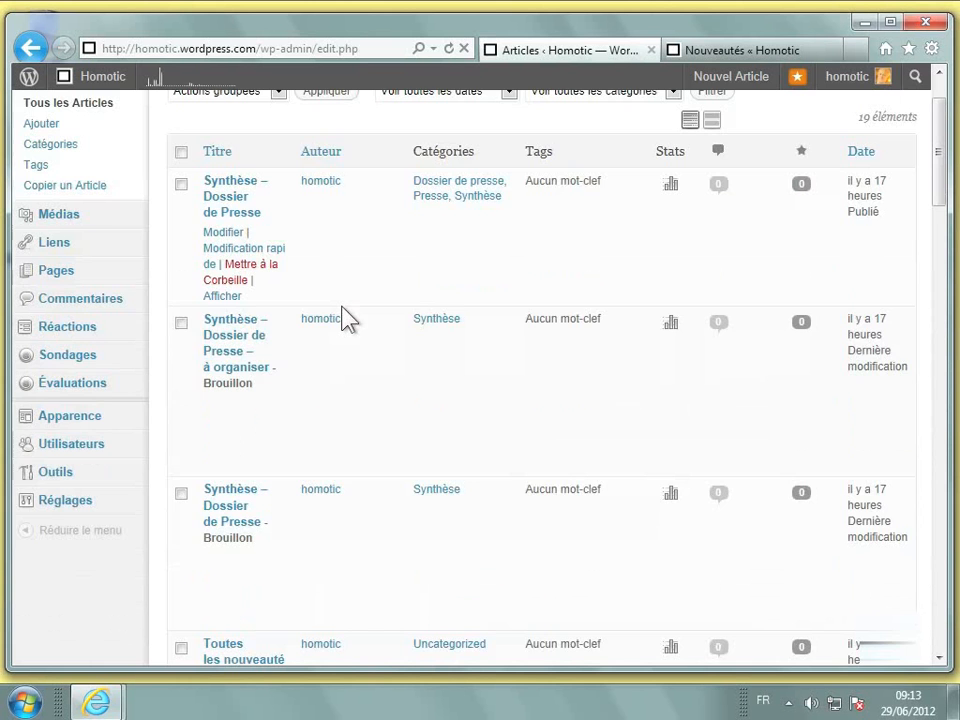
scroll(345, 318, down, 1)
scroll(345, 318, down, 2)
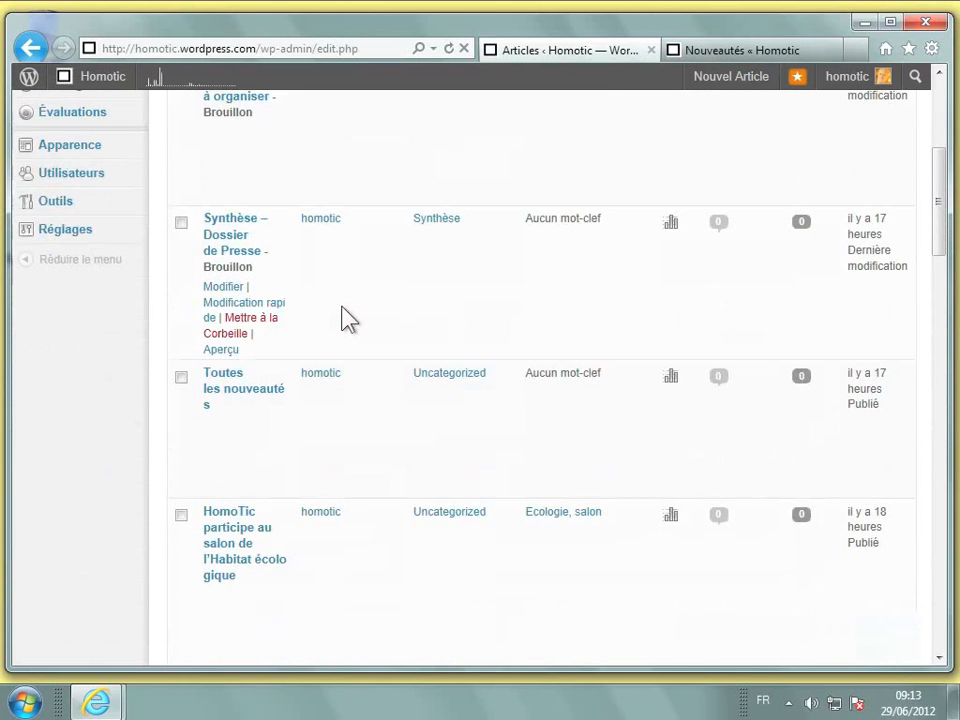
scroll(345, 318, down, 1)
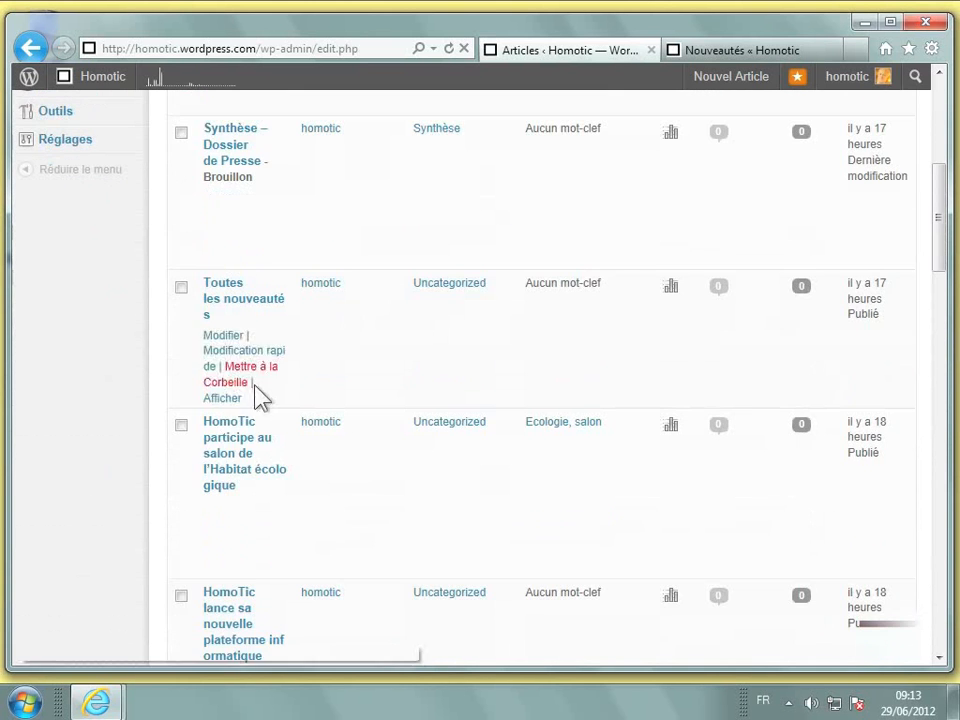
click(181, 426)
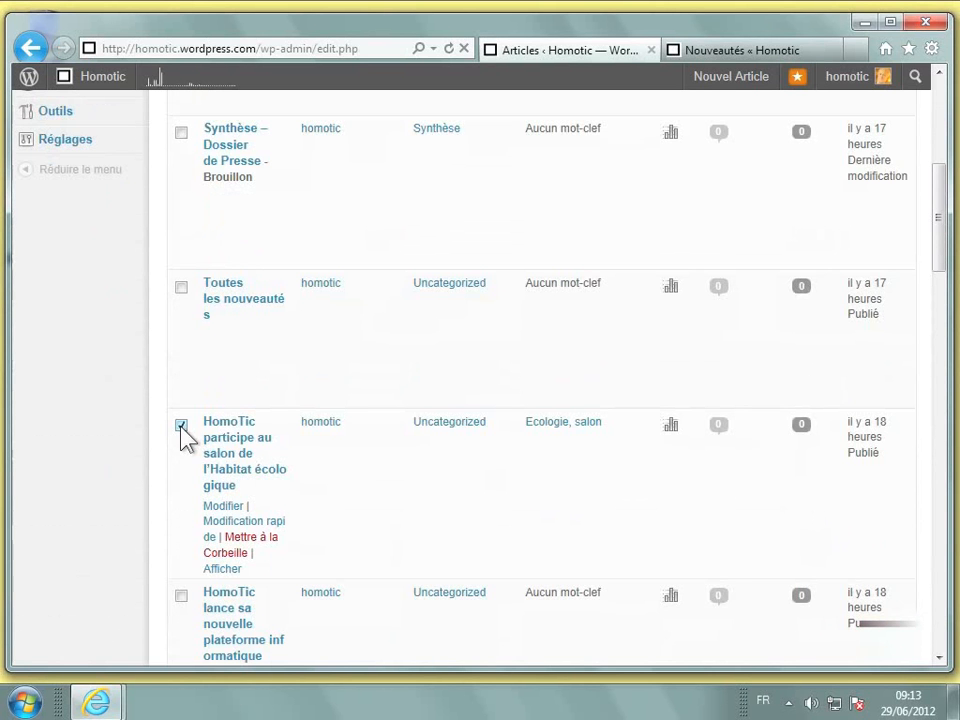
scroll(181, 428, down, 3)
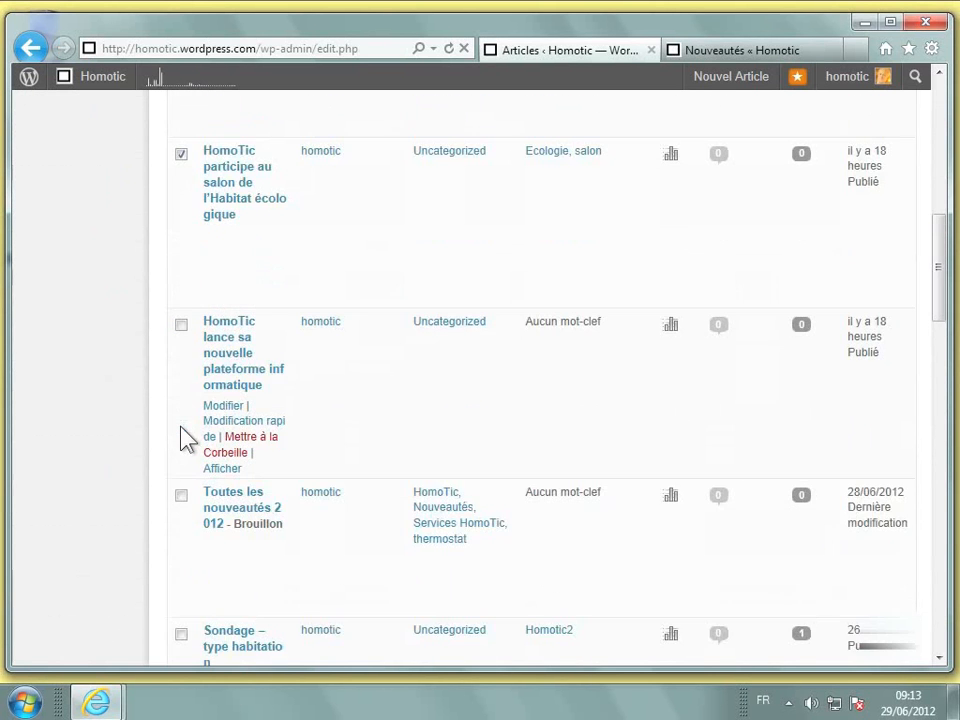
scroll(181, 430, down, 1)
scroll(181, 430, down, 5)
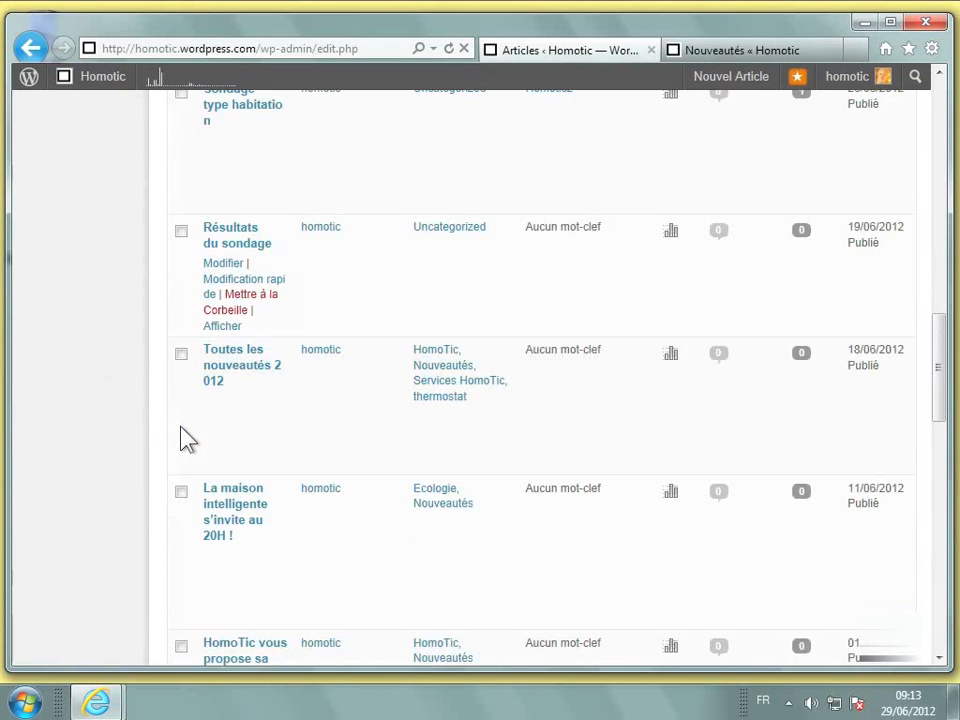
scroll(181, 429, down, 1)
click(179, 402)
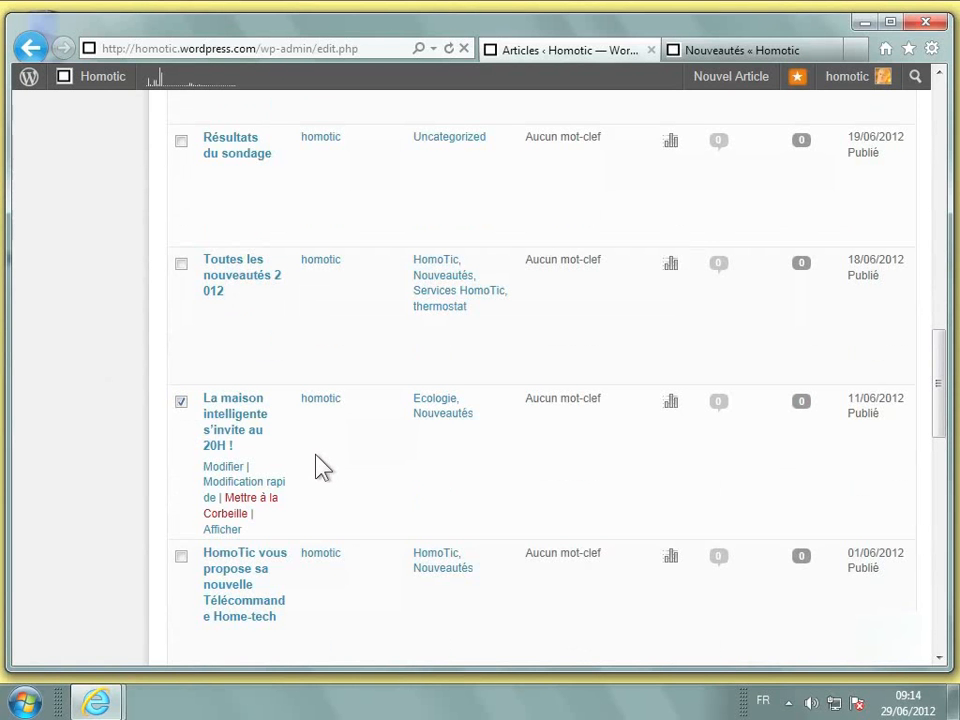
Step: Bulk-edit the two selected articles to add them to the category Maison intelligente and update them
scroll(316, 458, up, 15)
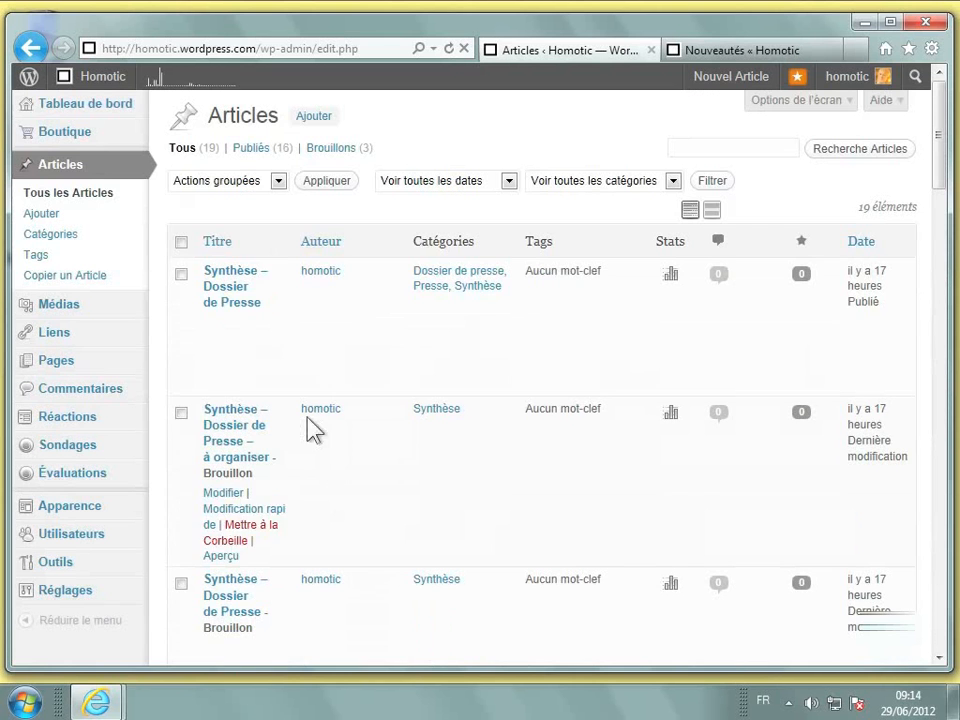
click(270, 178)
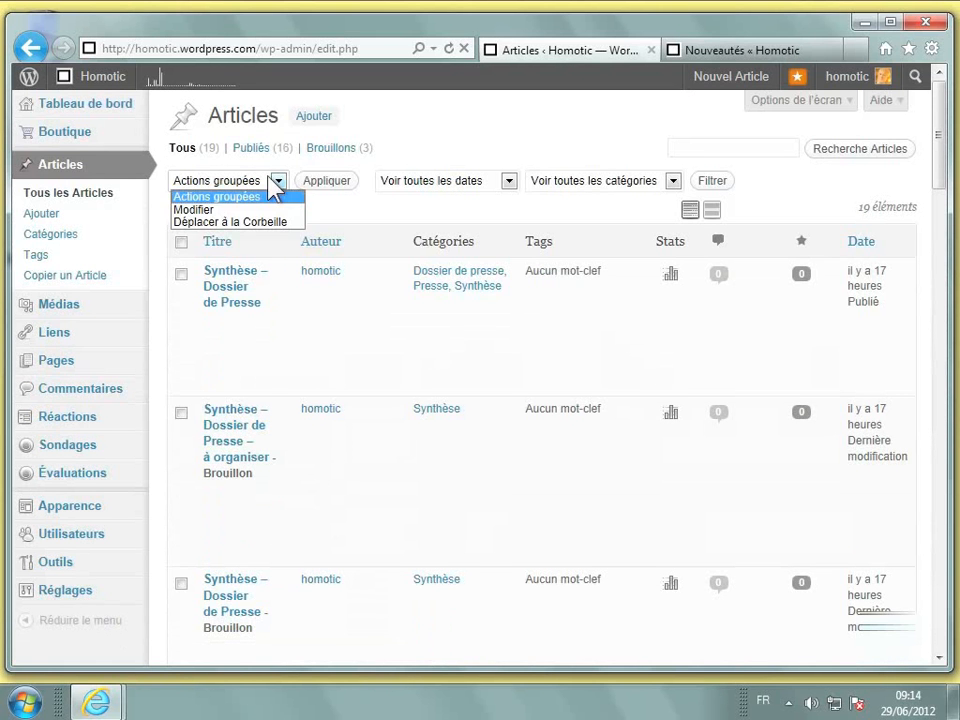
click(189, 210)
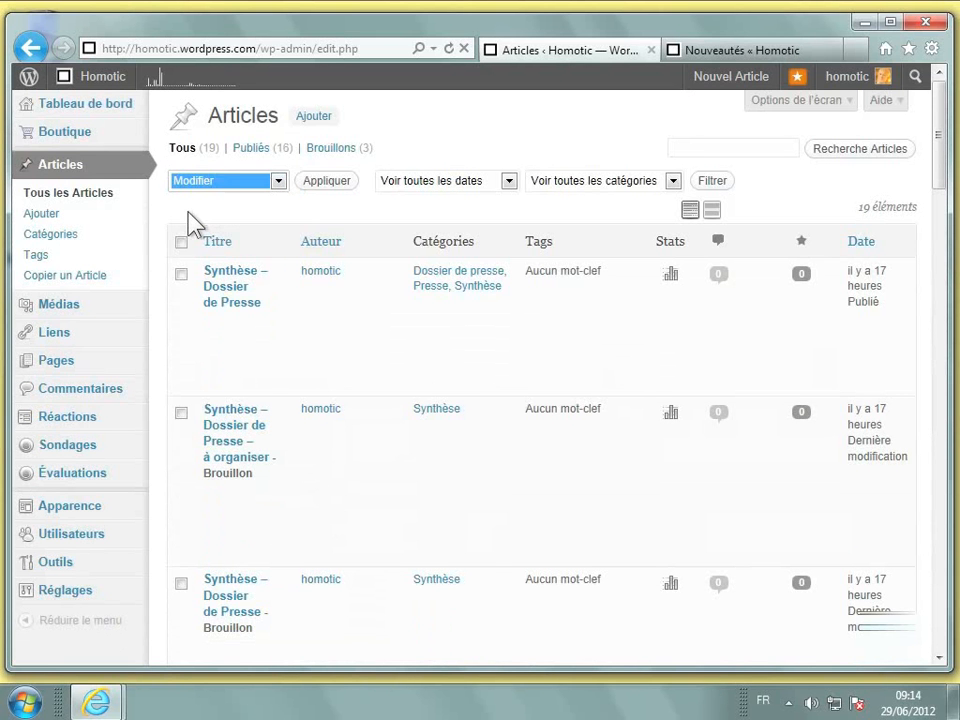
click(328, 182)
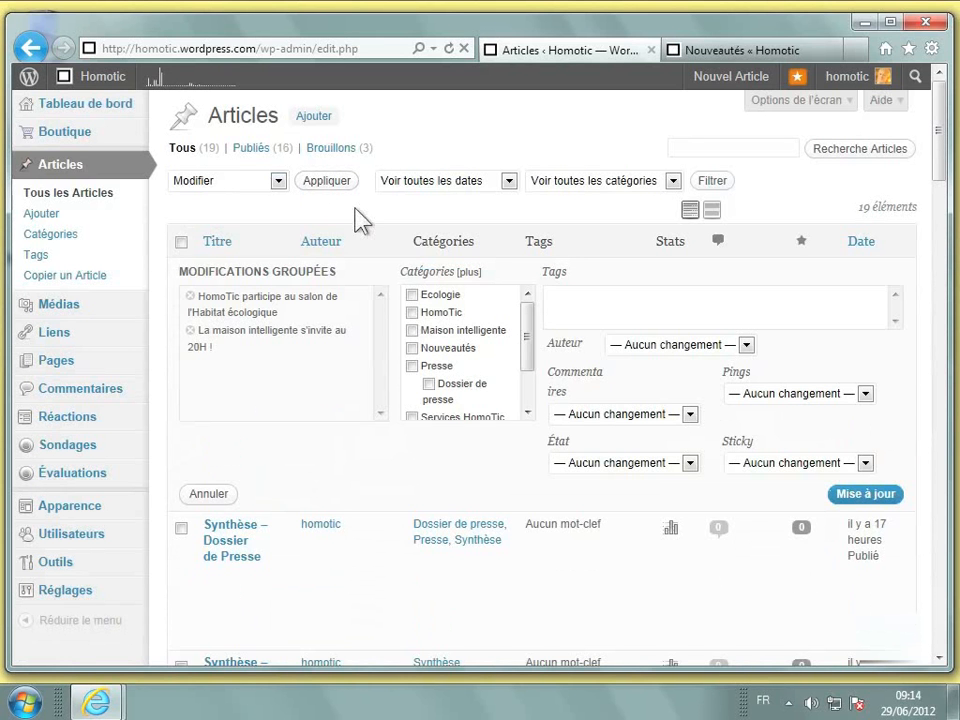
click(412, 331)
click(857, 500)
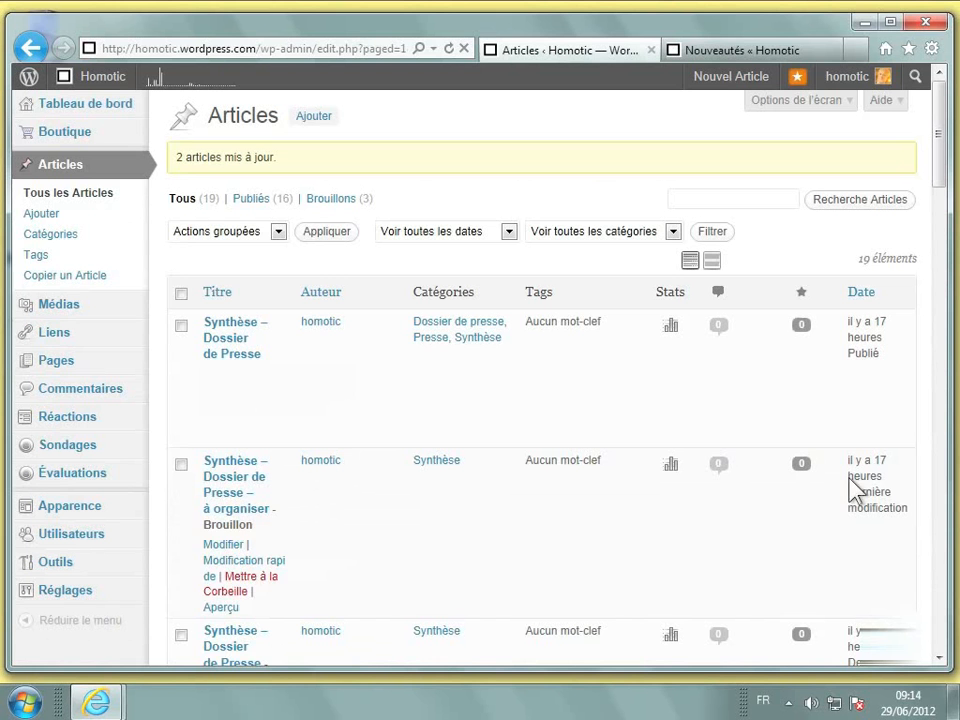
Step: Open the blog's category management page and choose Supprimer as the bulk action for categories
click(63, 236)
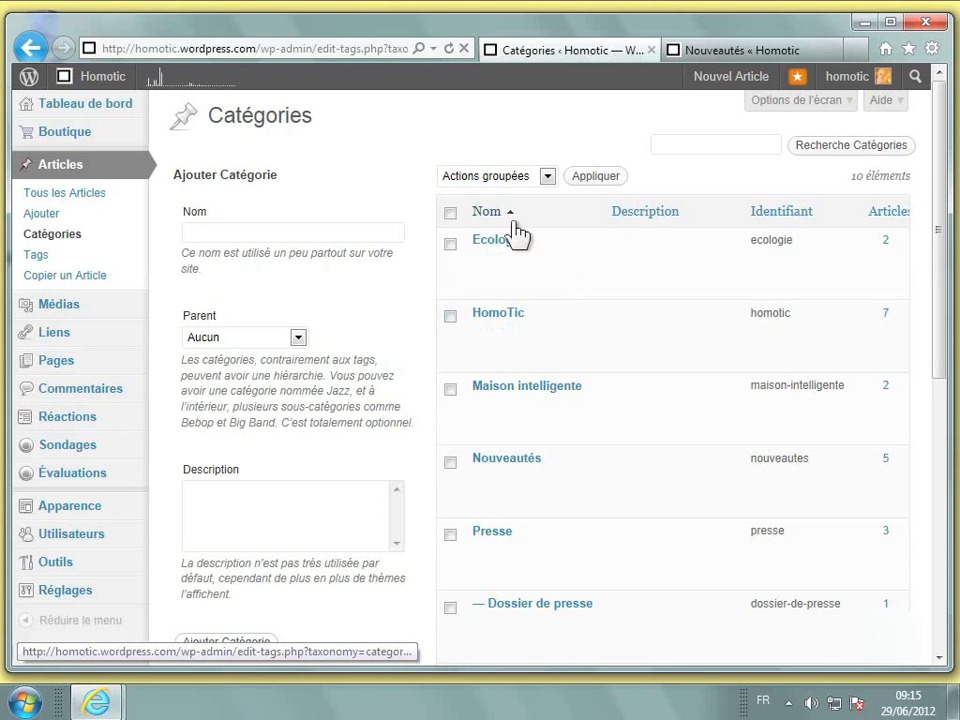
click(521, 185)
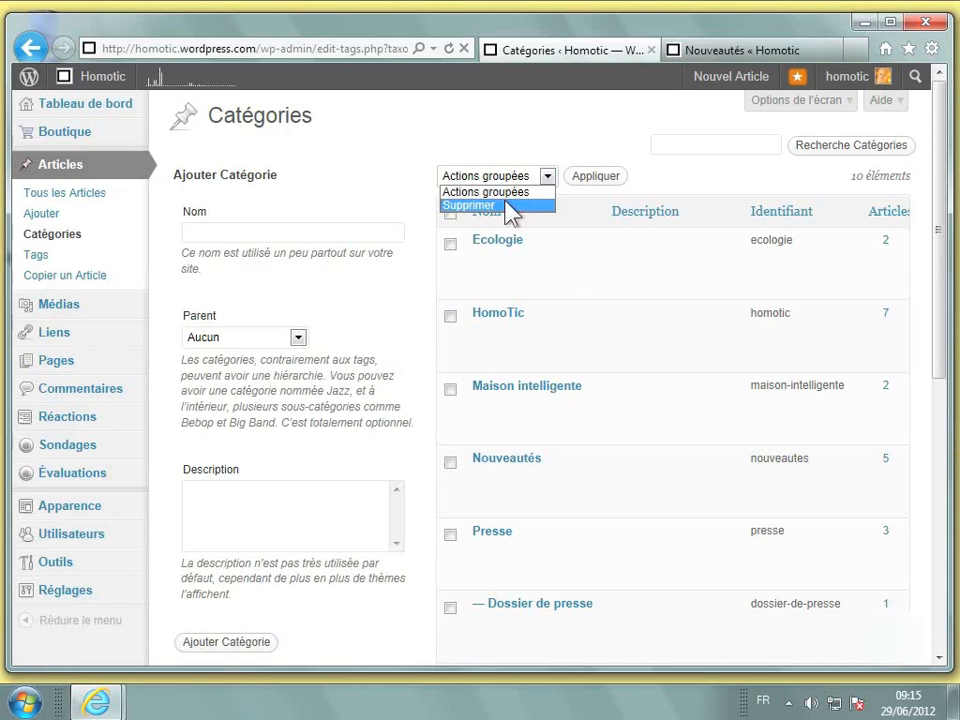
click(507, 205)
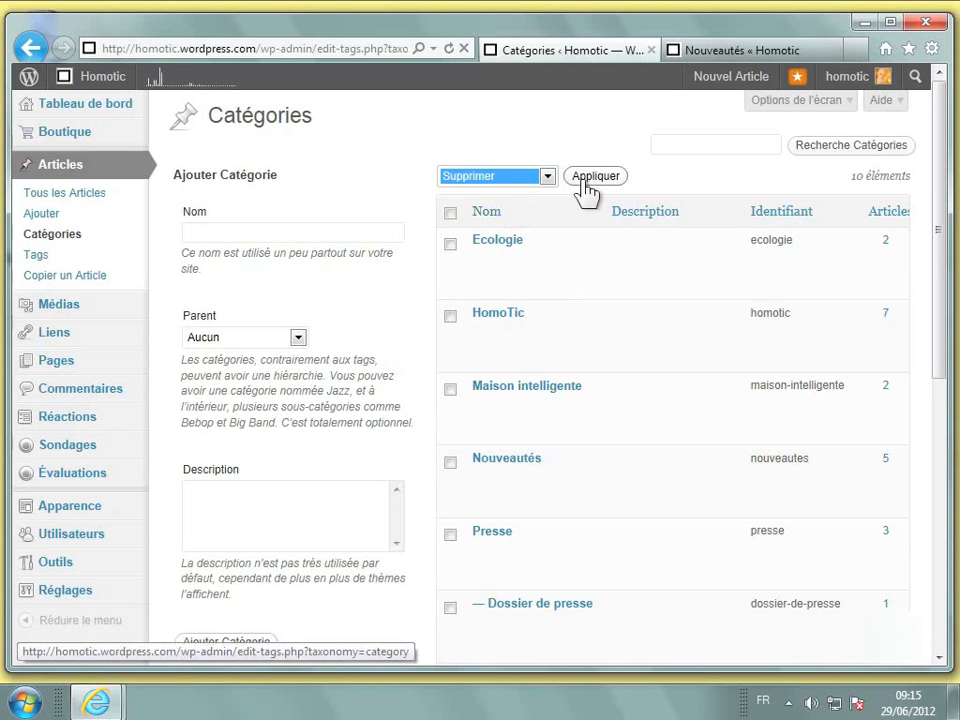